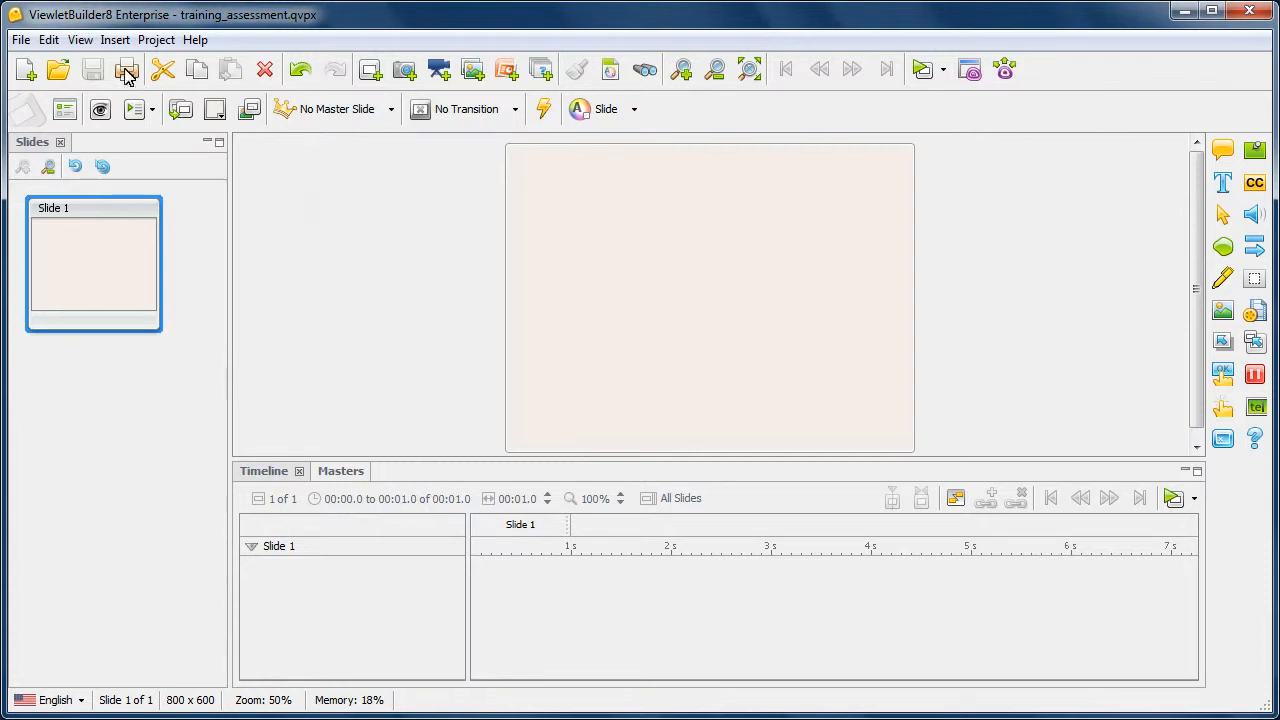
# Display the Question Banks view in the workspace
pyautogui.click(91, 41)
pyautogui.moveTo(151, 432)
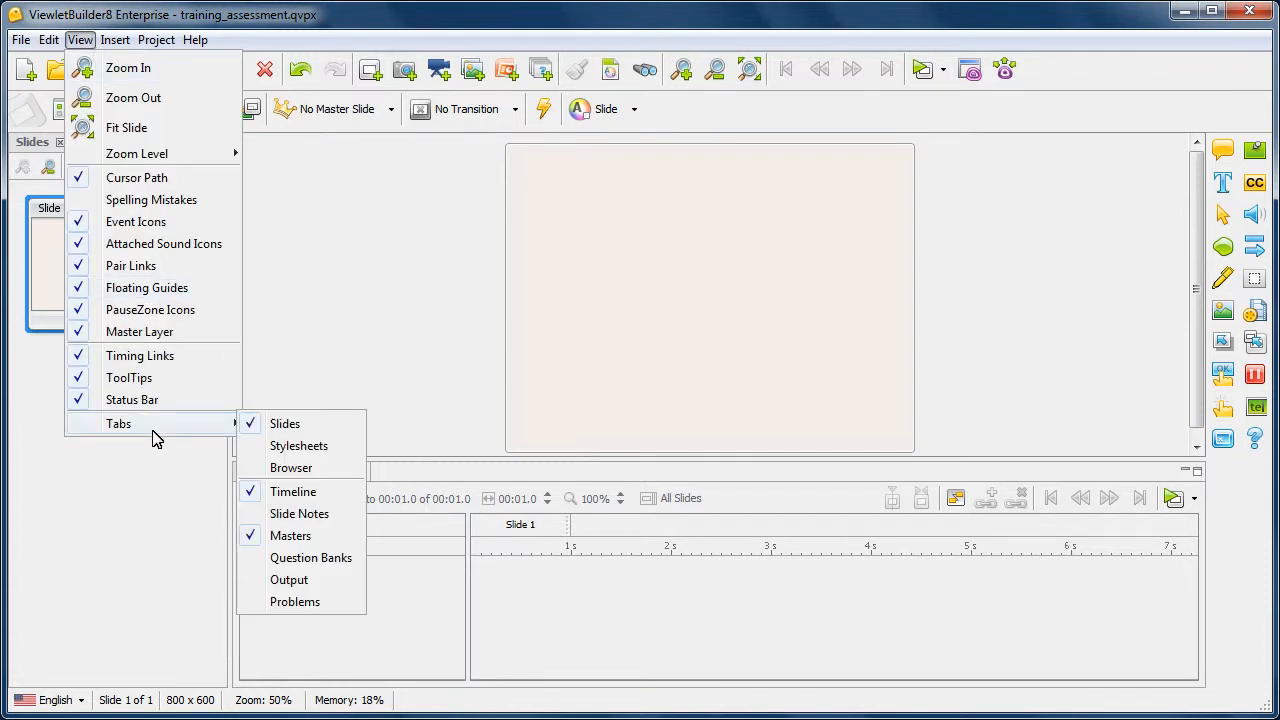
pyautogui.click(360, 557)
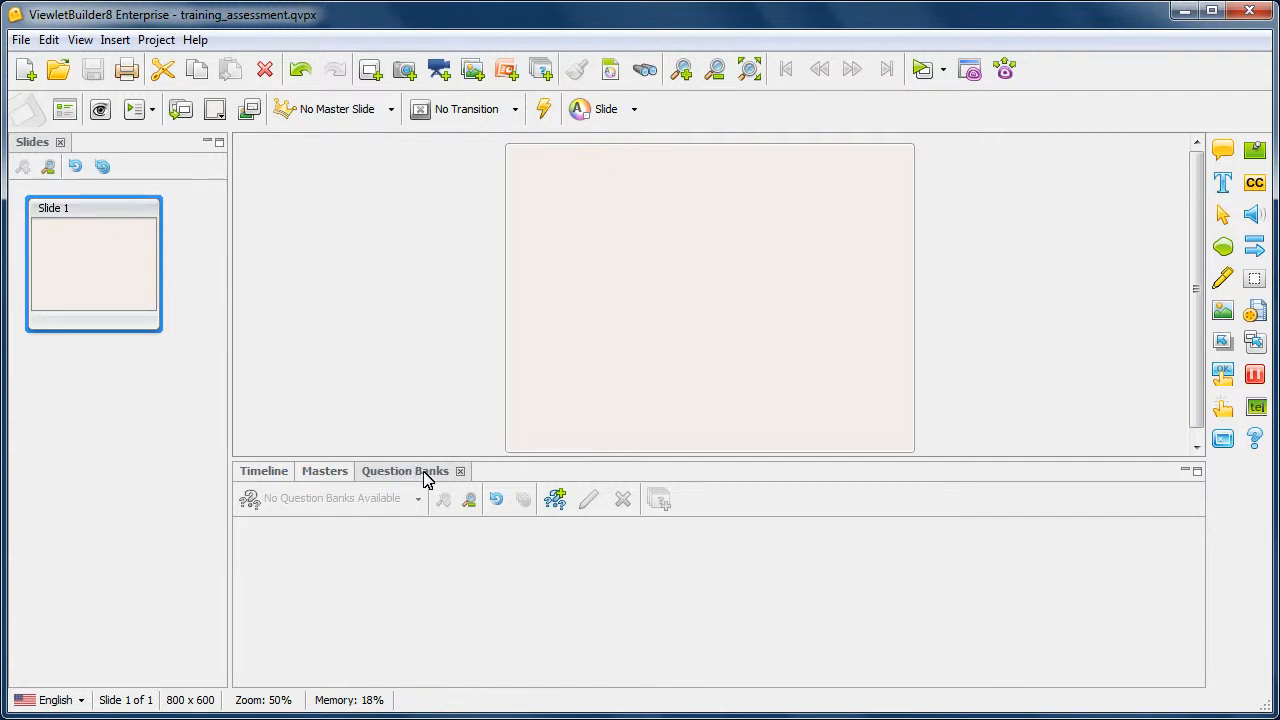
# Add a scored quiz question bank named "Bank 00", leaving the project's scoring settings not overridden
pyautogui.click(556, 503)
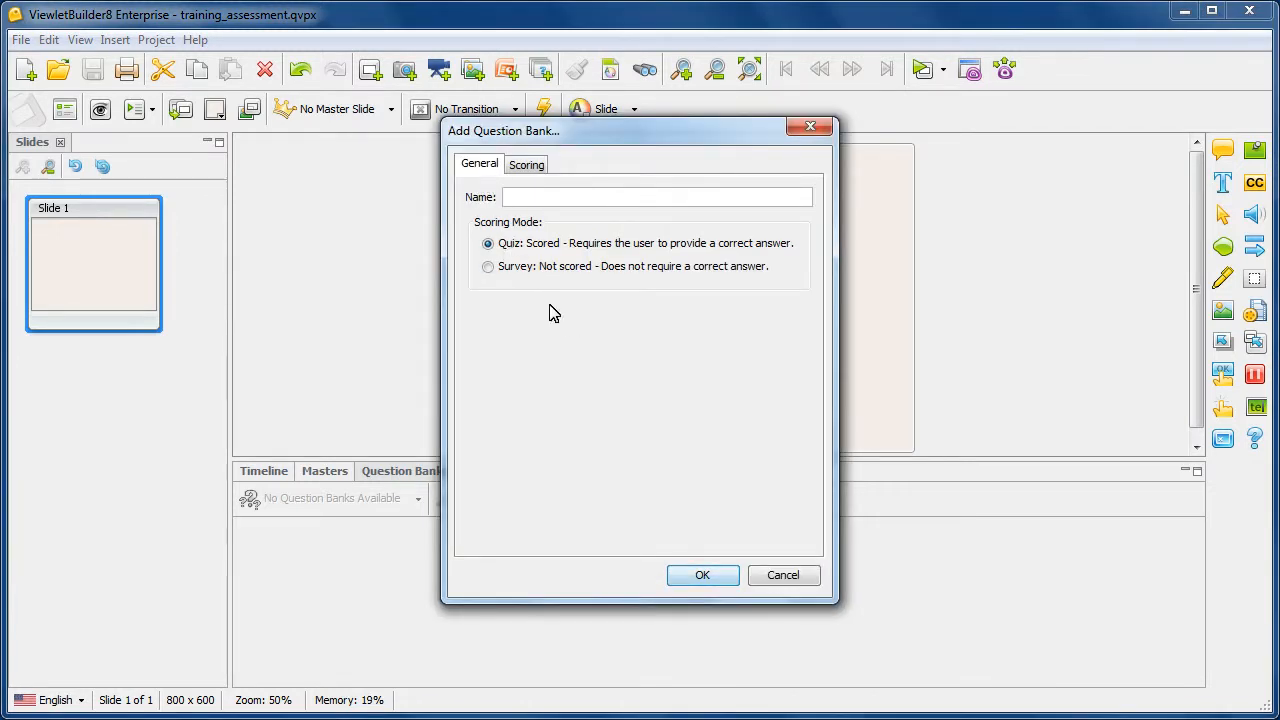
pyautogui.write('Bank 00')
pyautogui.click(530, 166)
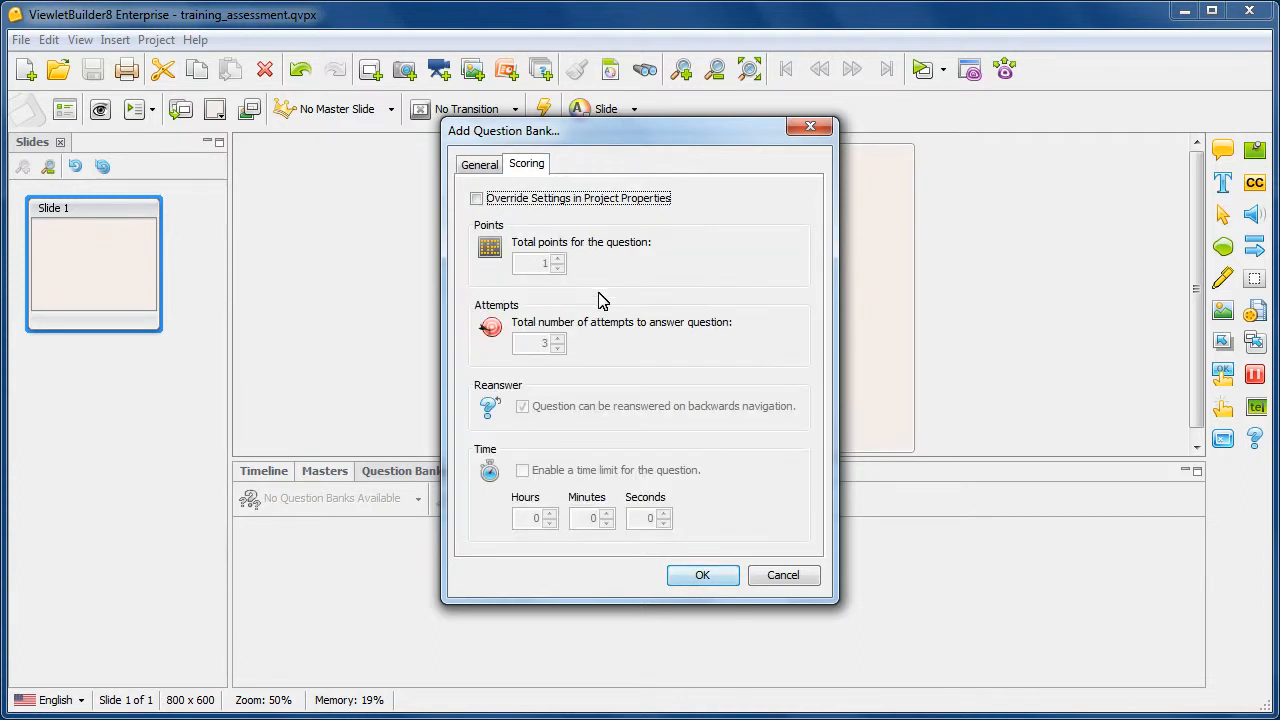
pyautogui.click(476, 198)
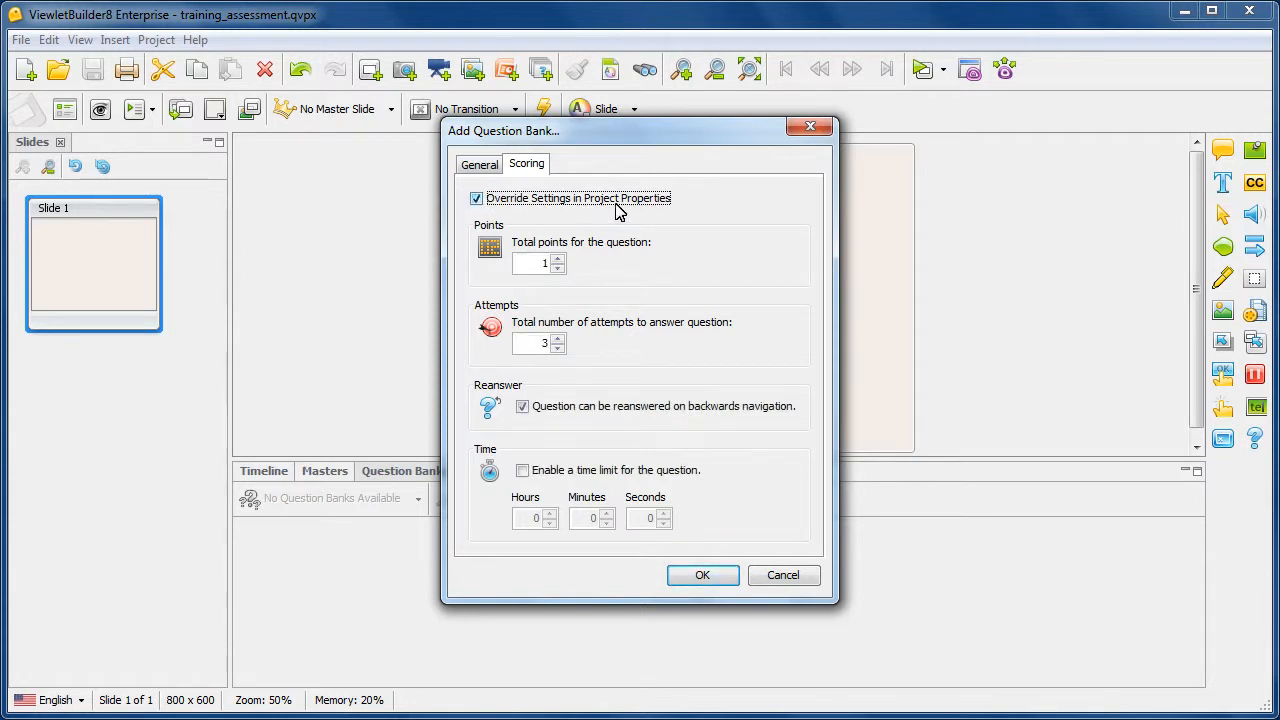
pyautogui.click(476, 198)
pyautogui.click(481, 166)
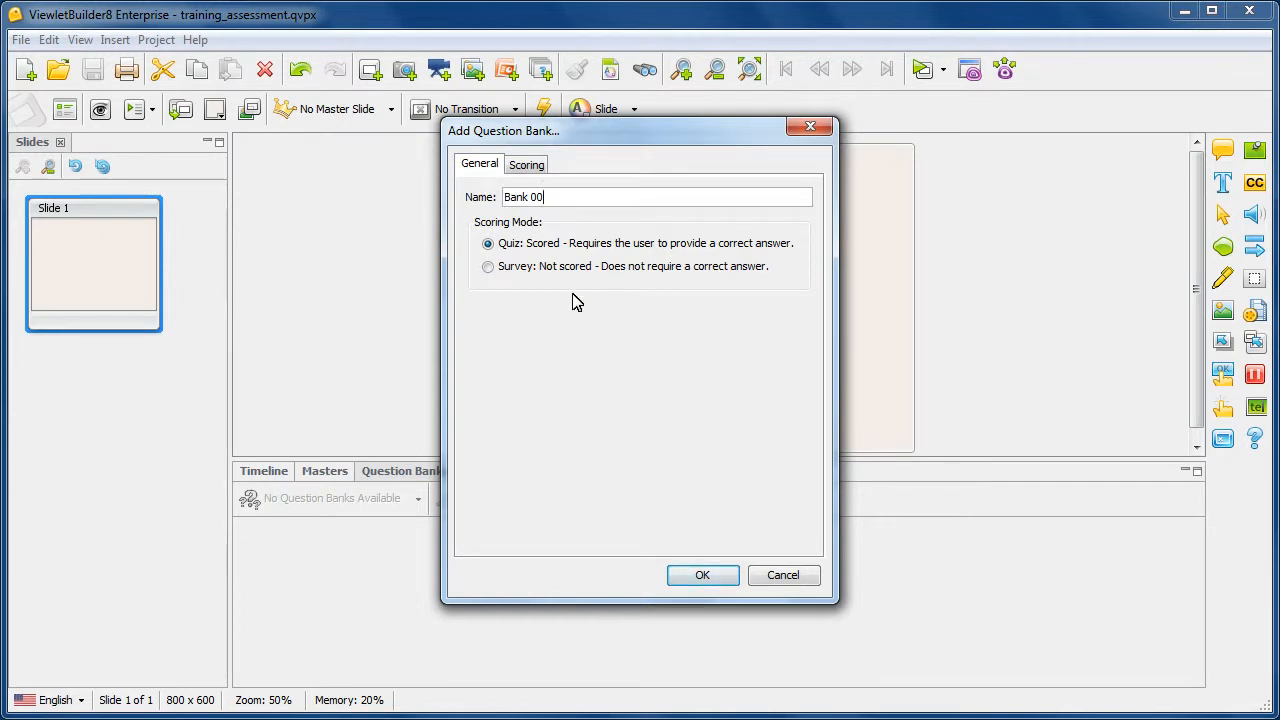
pyautogui.click(723, 577)
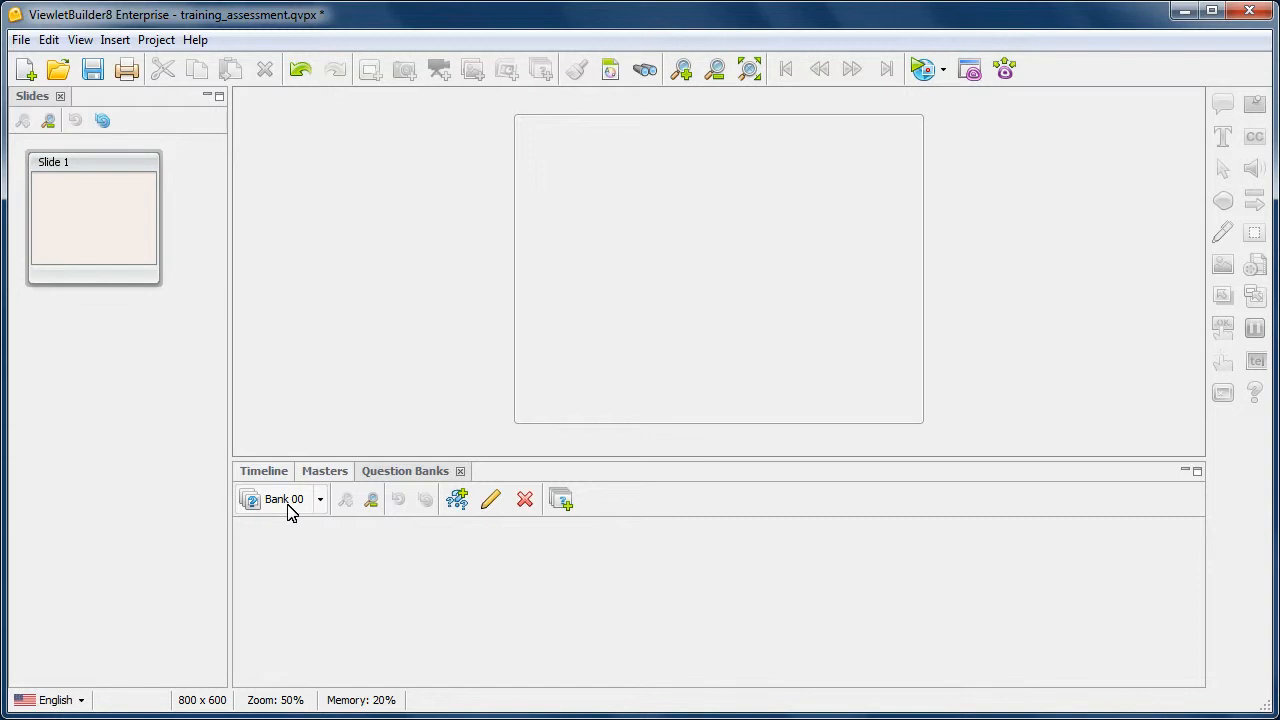
# Add a second question bank named "Bank 01" with the unscored Survey mode
pyautogui.click(458, 499)
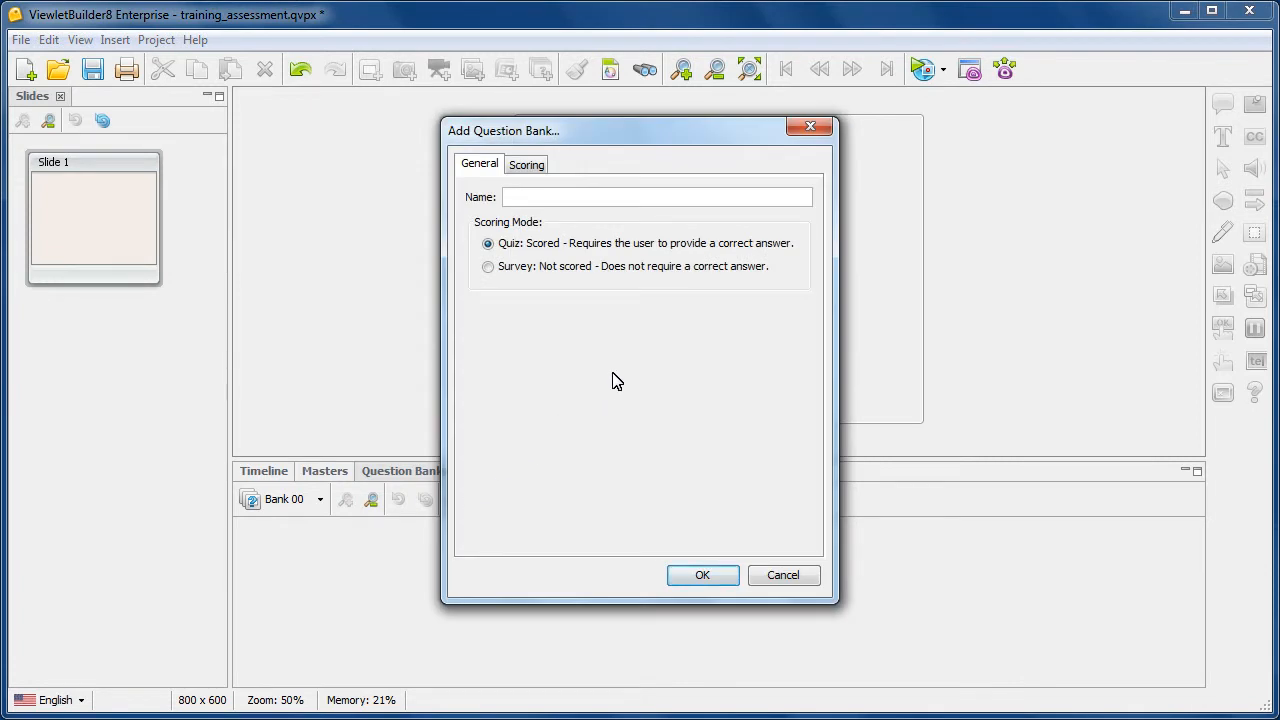
pyautogui.write('Bank 01')
pyautogui.click(513, 268)
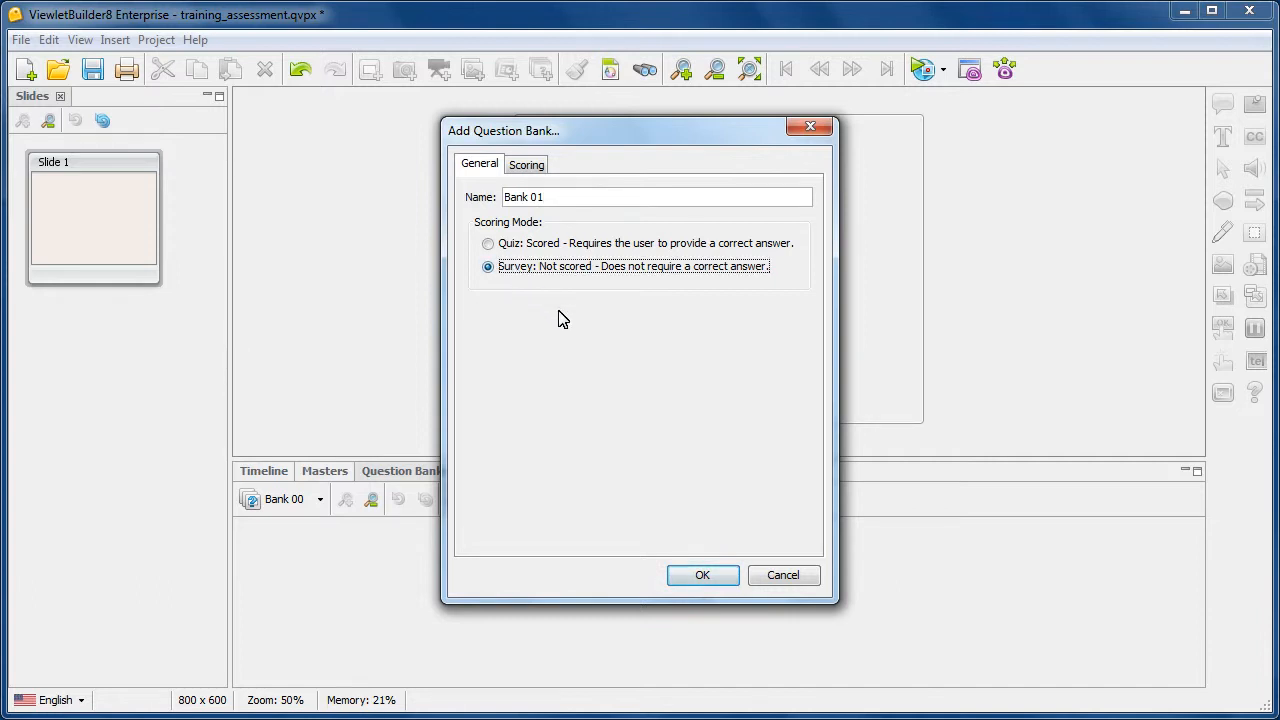
pyautogui.click(706, 575)
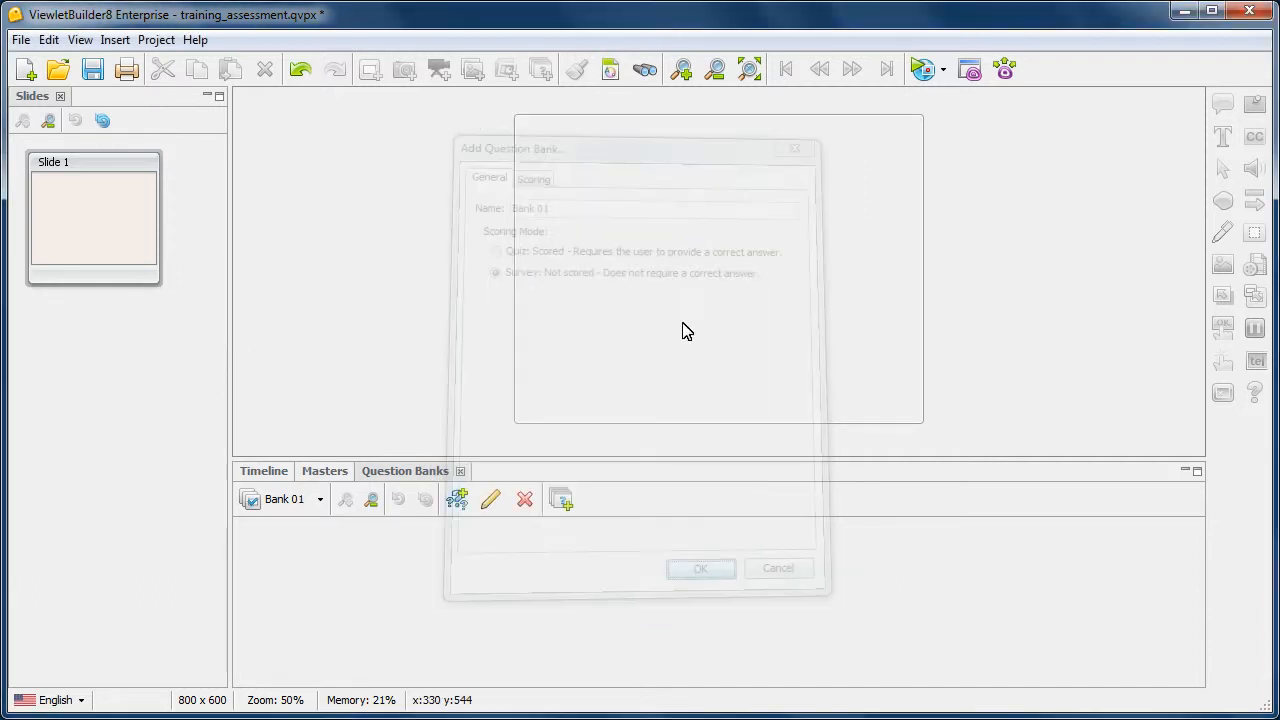
# Start inserting questions into Bank 00 with a Drag and Drop question titled "Drag the image over..."
pyautogui.click(321, 502)
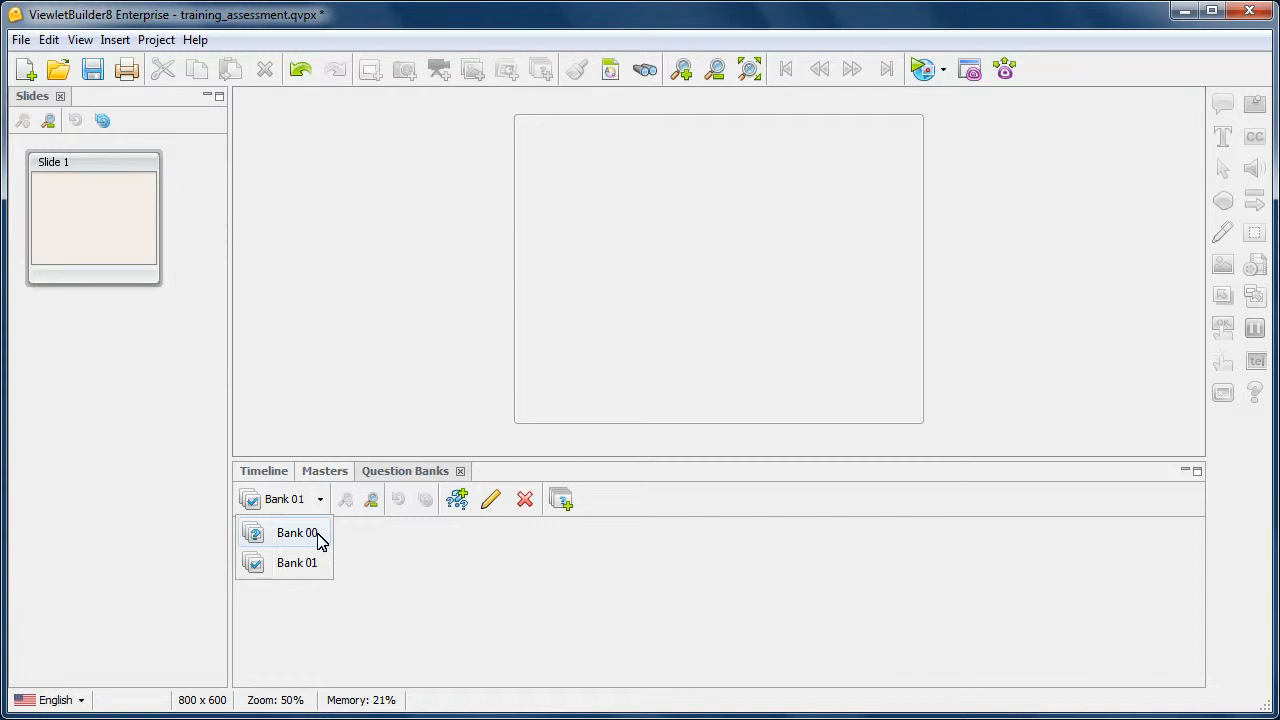
pyautogui.click(320, 541)
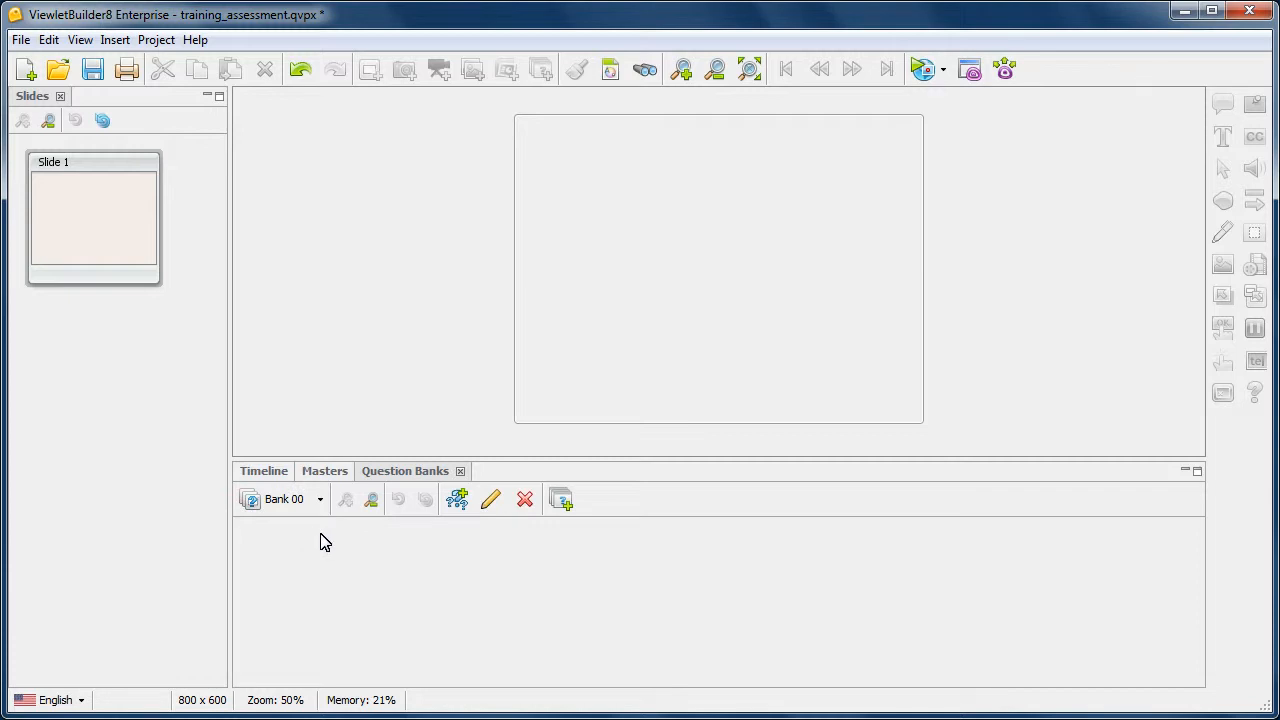
pyautogui.click(561, 500)
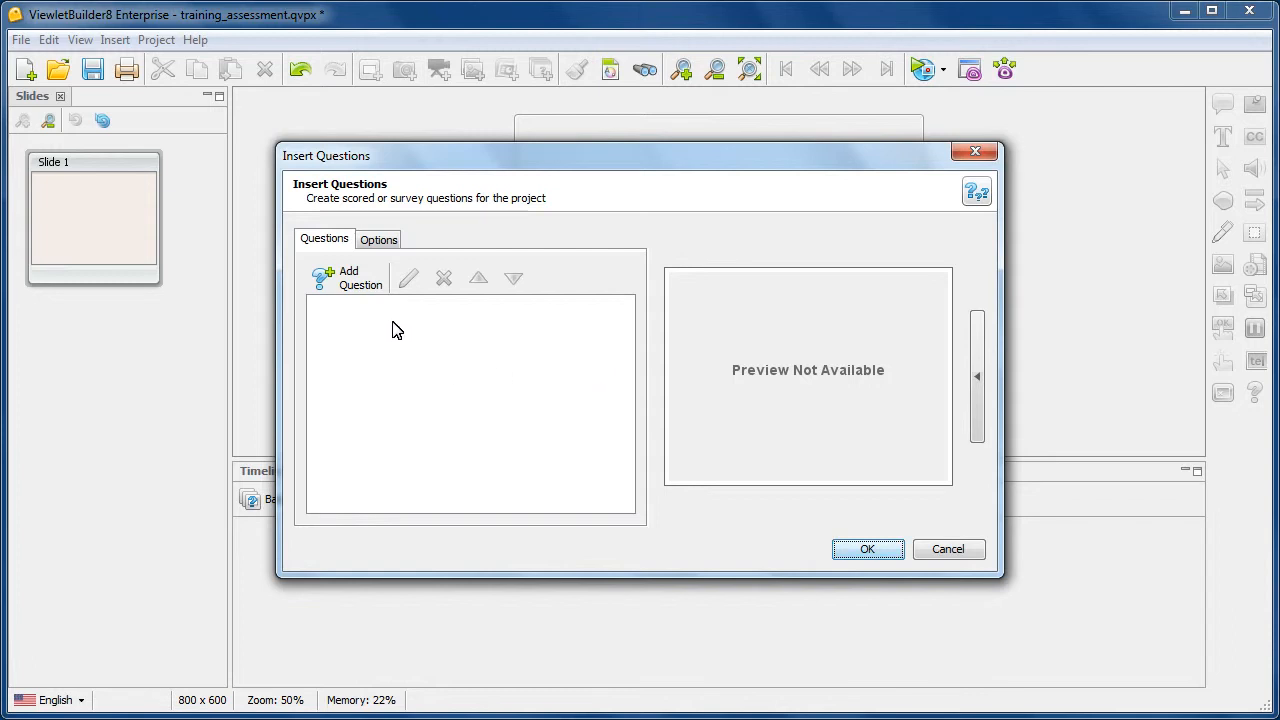
pyautogui.click(360, 282)
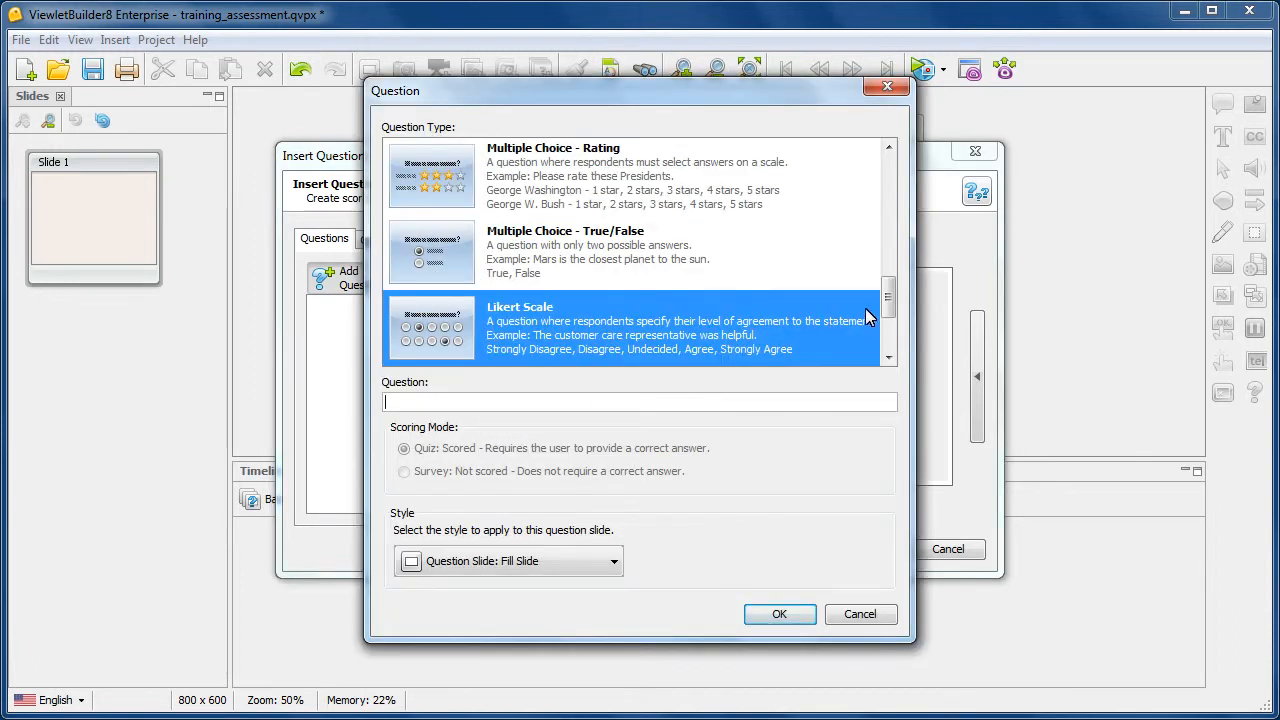
pyautogui.moveTo(887, 304); pyautogui.dragTo(887, 362)
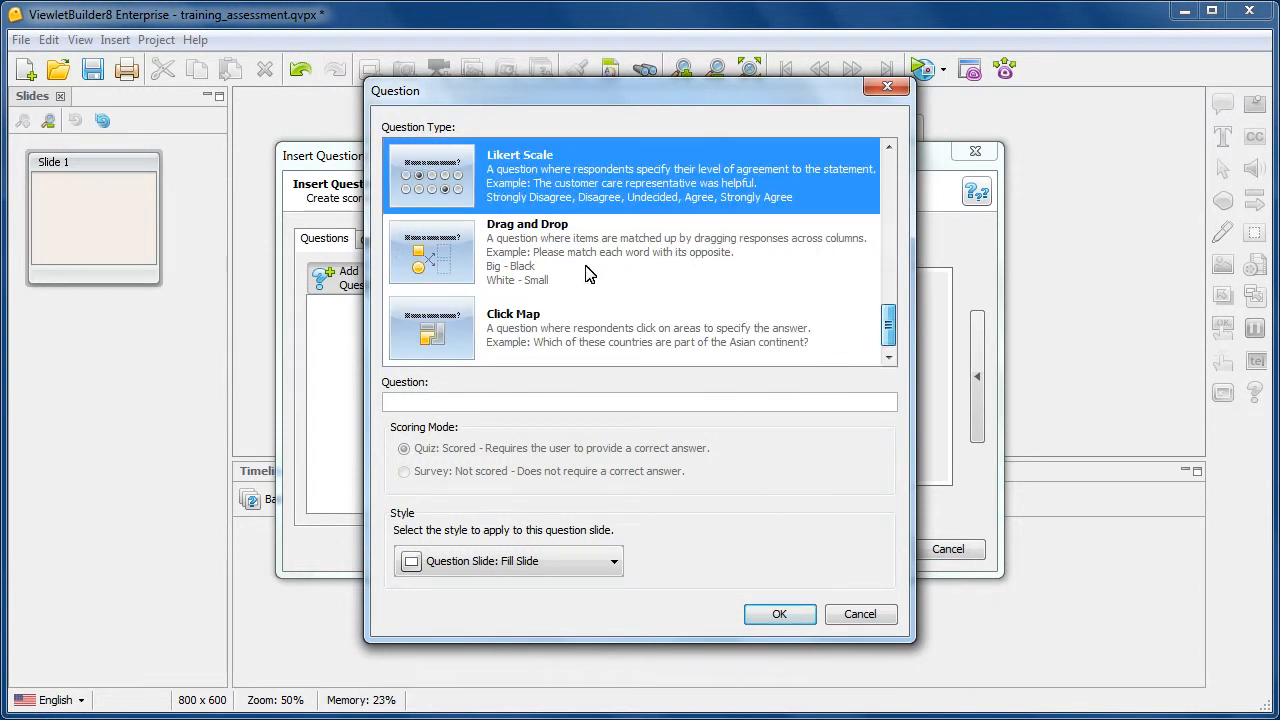
pyautogui.click(567, 260)
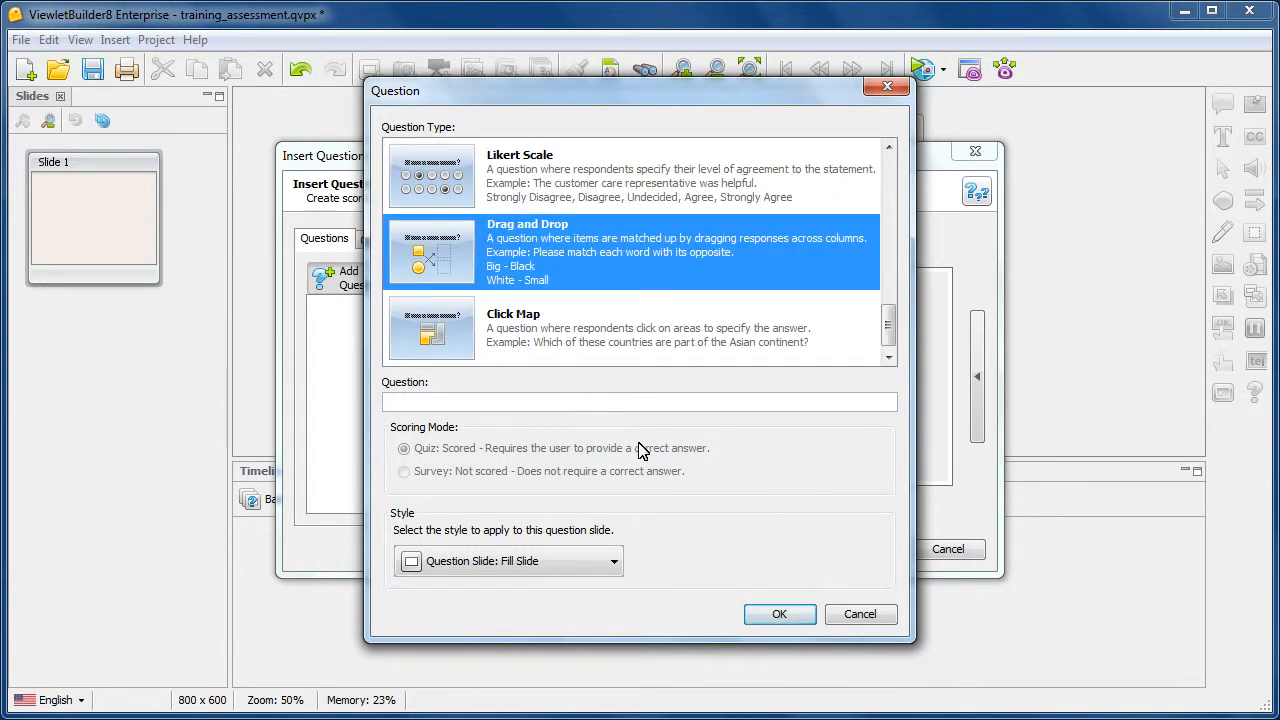
pyautogui.write('Drag the image over...')
pyautogui.click(790, 614)
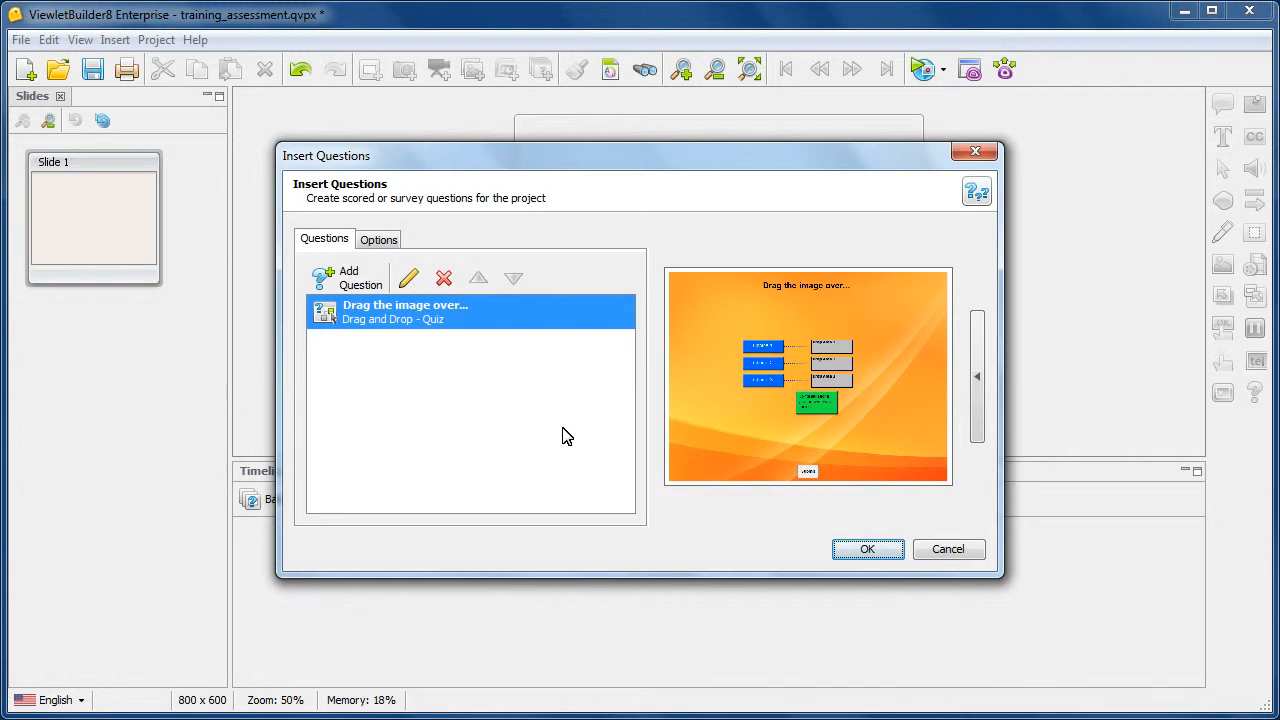
# Add a Click Map question titled "Click on the appropriate..." and insert both questions into Bank 00 with the Default Stylesheet
pyautogui.click(374, 295)
pyautogui.click(664, 350)
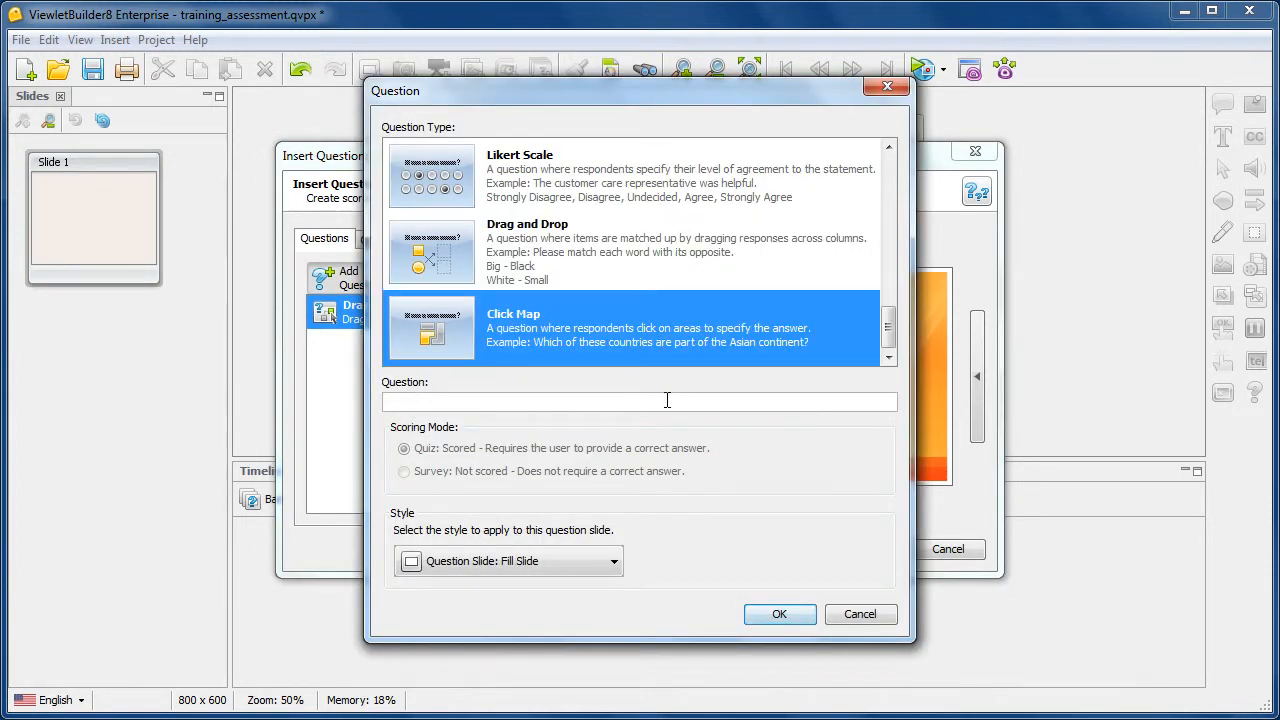
pyautogui.click(667, 401)
pyautogui.write('Click on the appropriate ...')
pyautogui.click(789, 614)
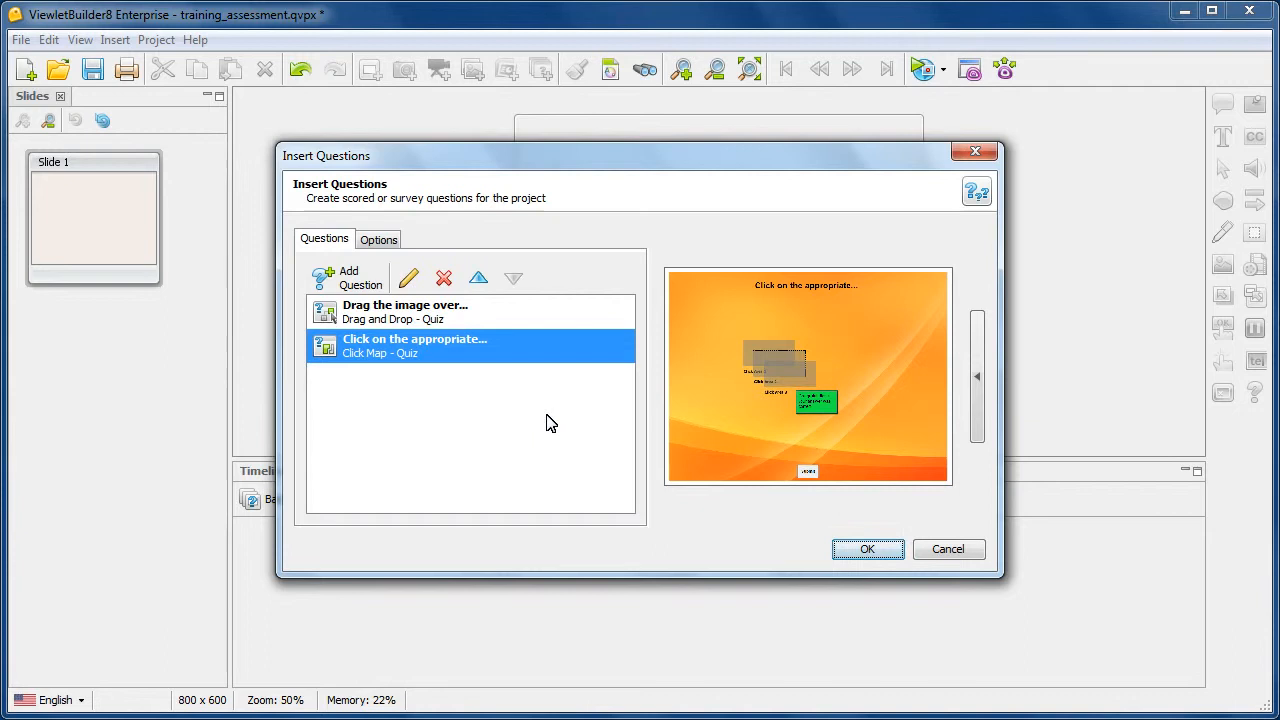
pyautogui.click(398, 250)
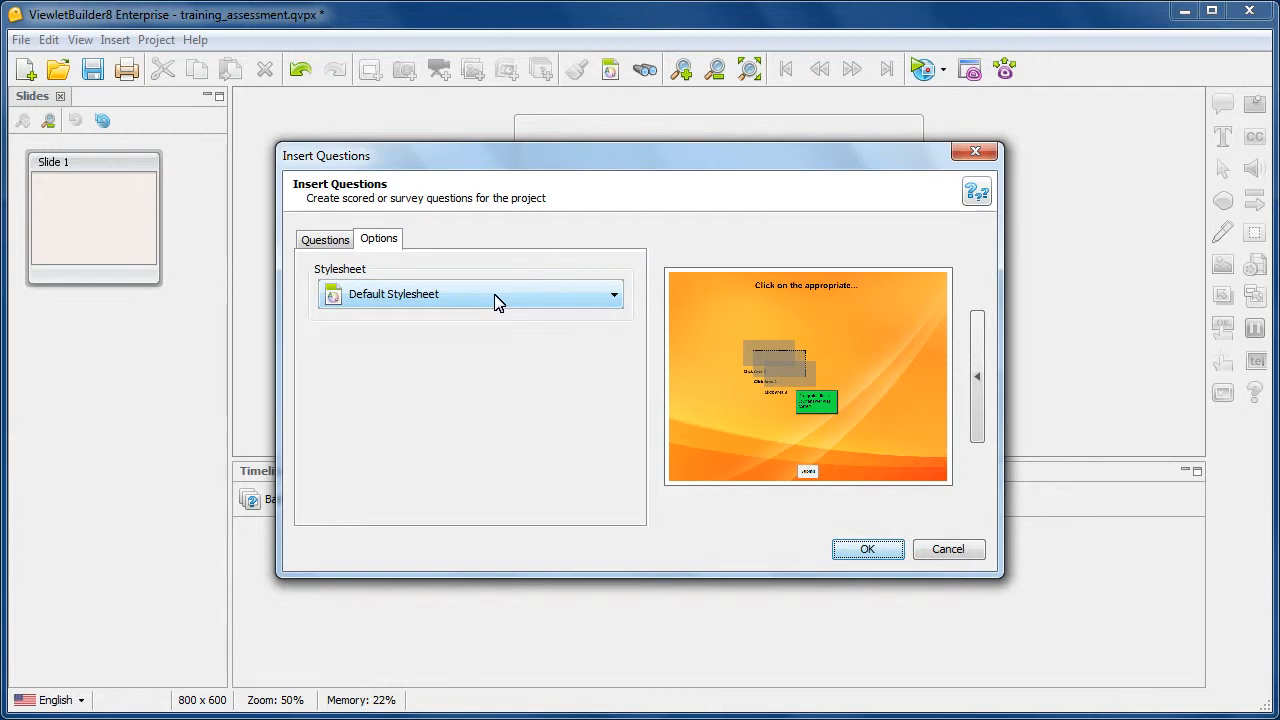
pyautogui.click(330, 241)
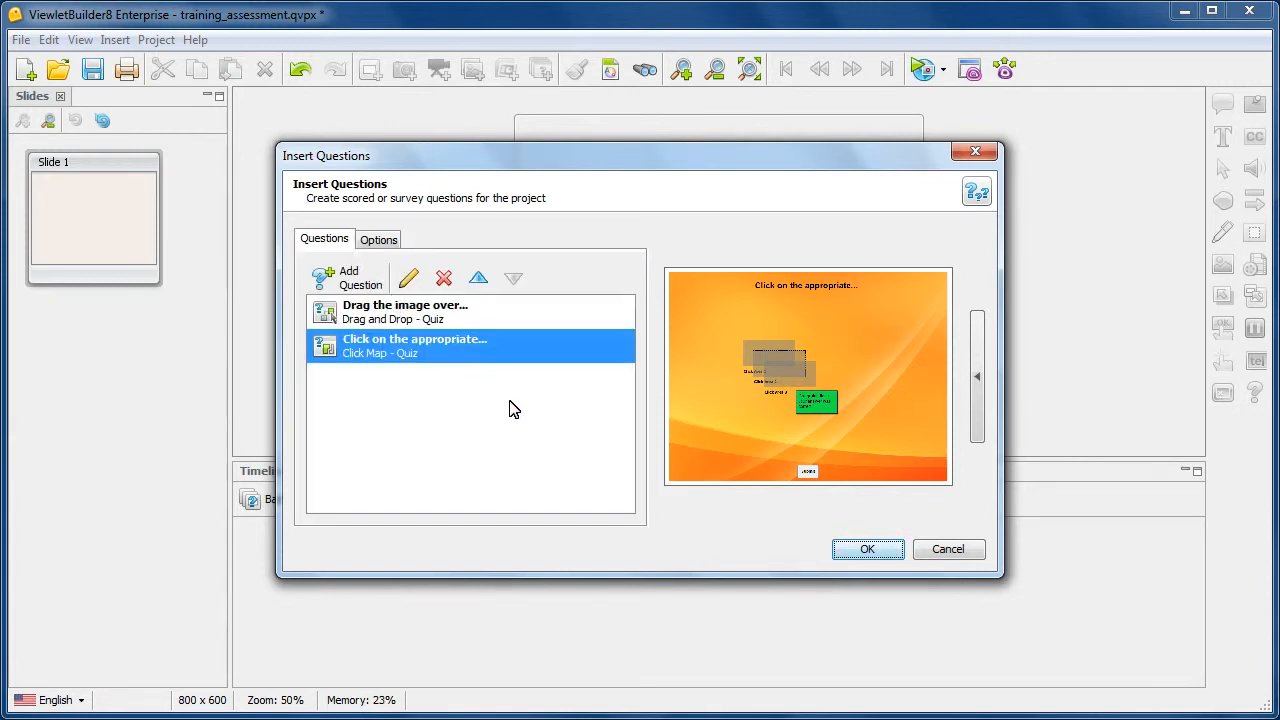
pyautogui.click(885, 556)
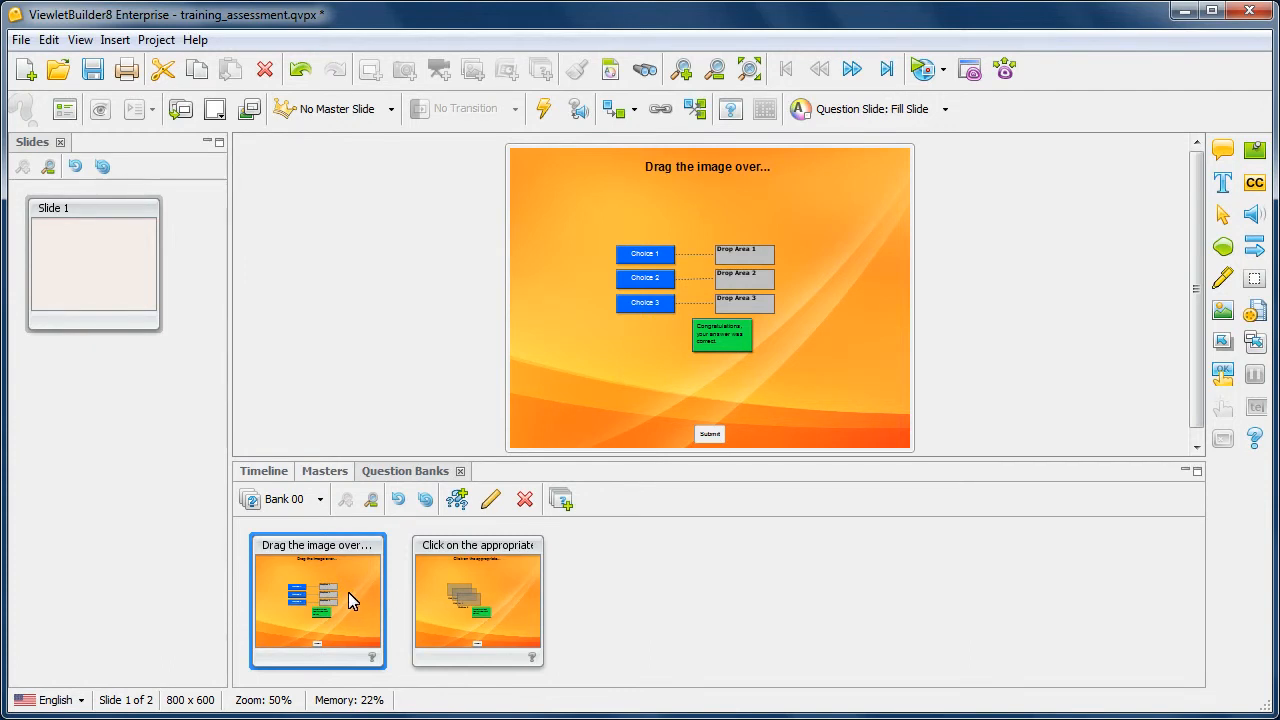
pyautogui.click(507, 595)
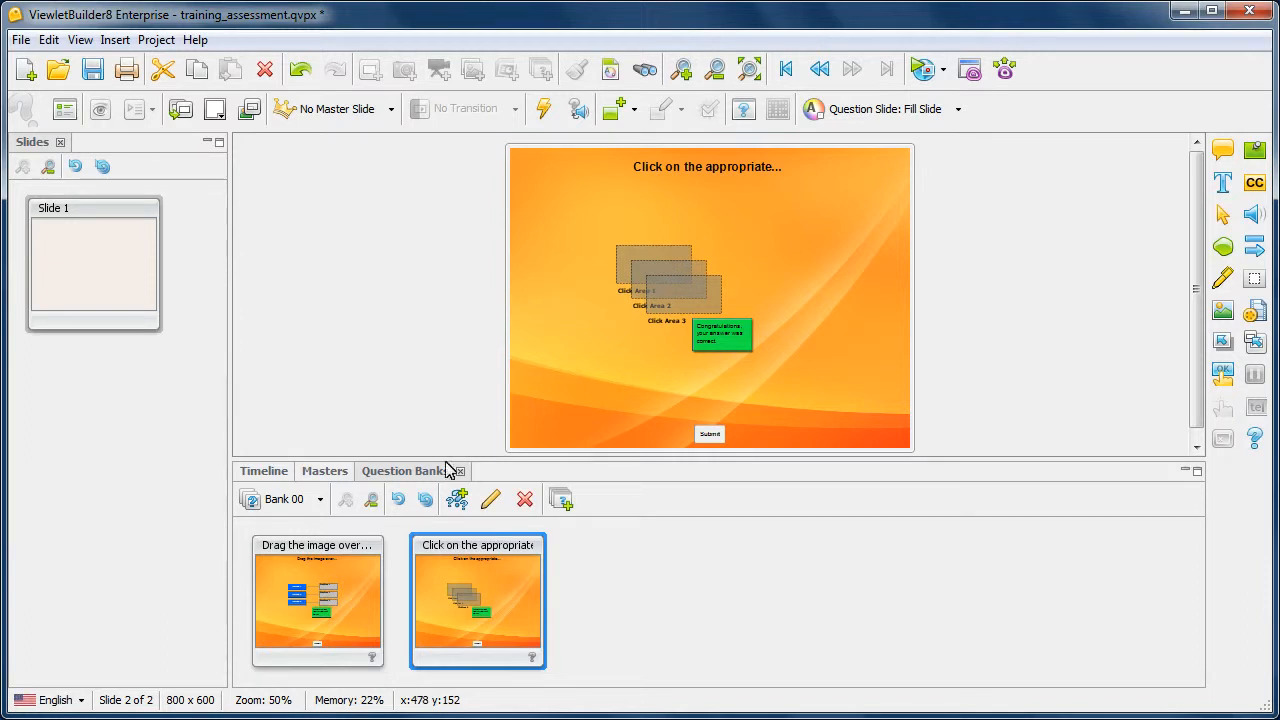
# Insert a Likert Scale survey question titled "Rate your experience with..." into Bank 01
pyautogui.click(320, 499)
pyautogui.click(297, 563)
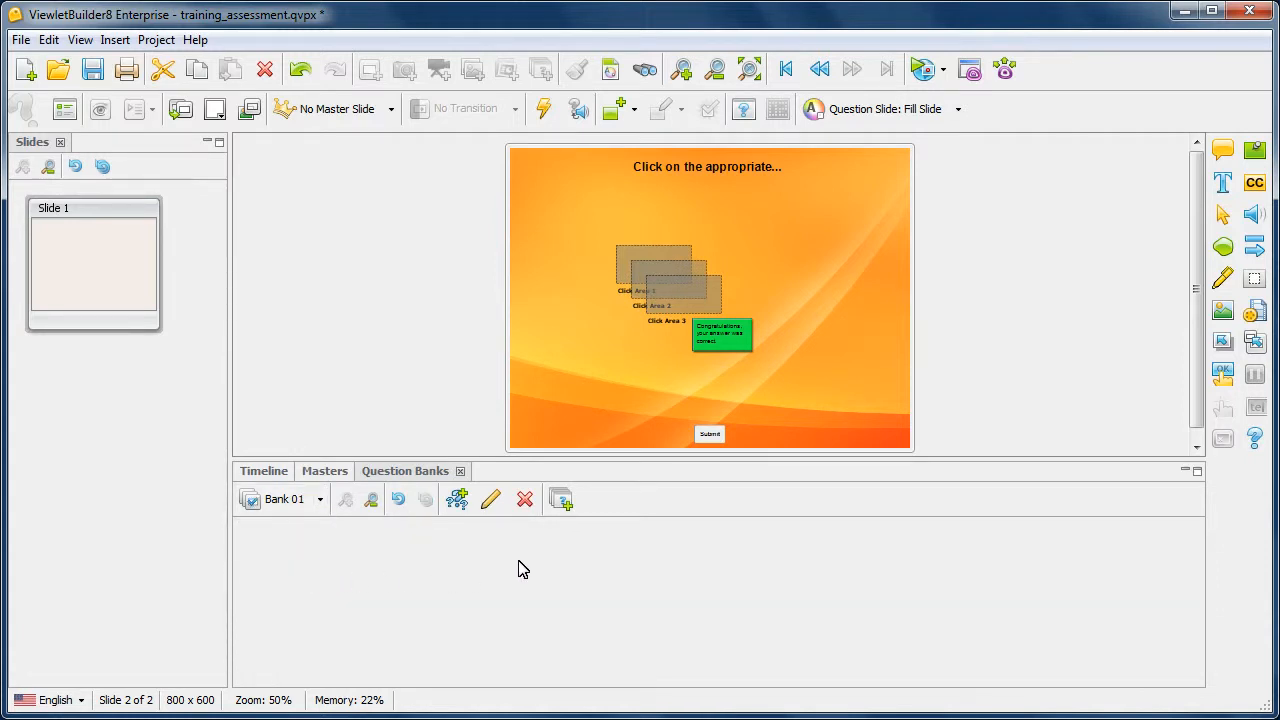
pyautogui.click(561, 500)
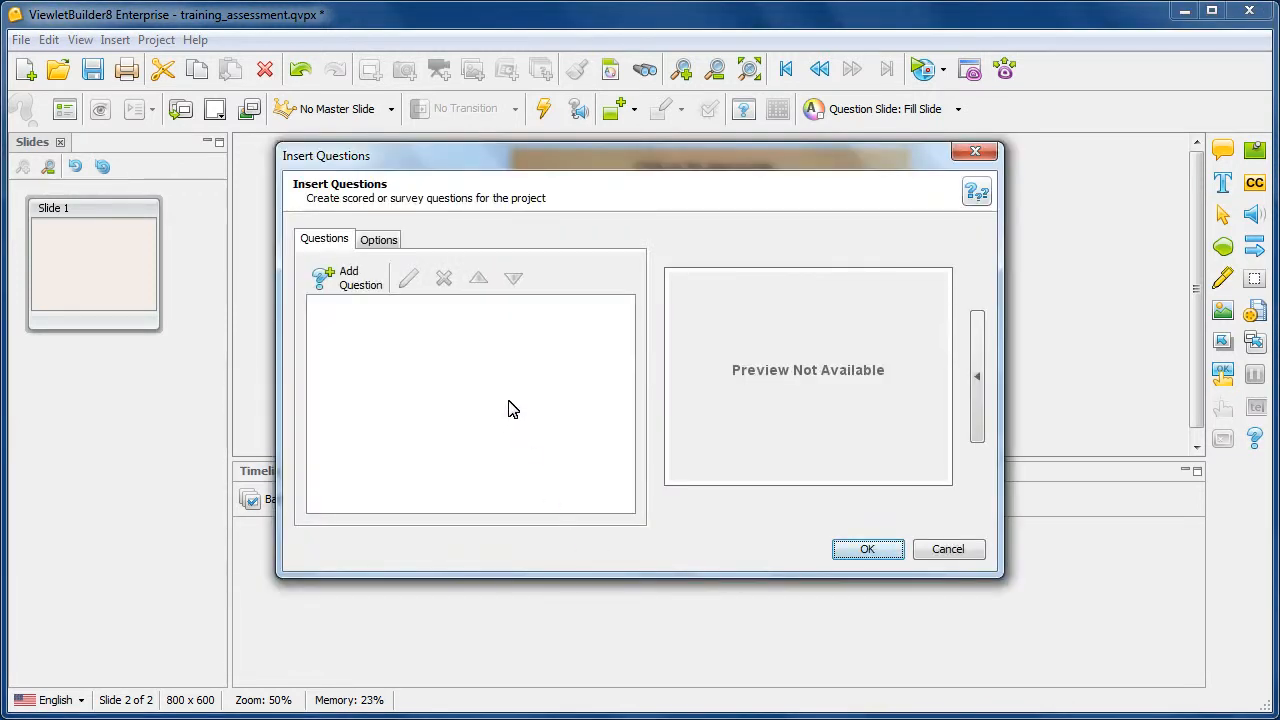
pyautogui.click(348, 280)
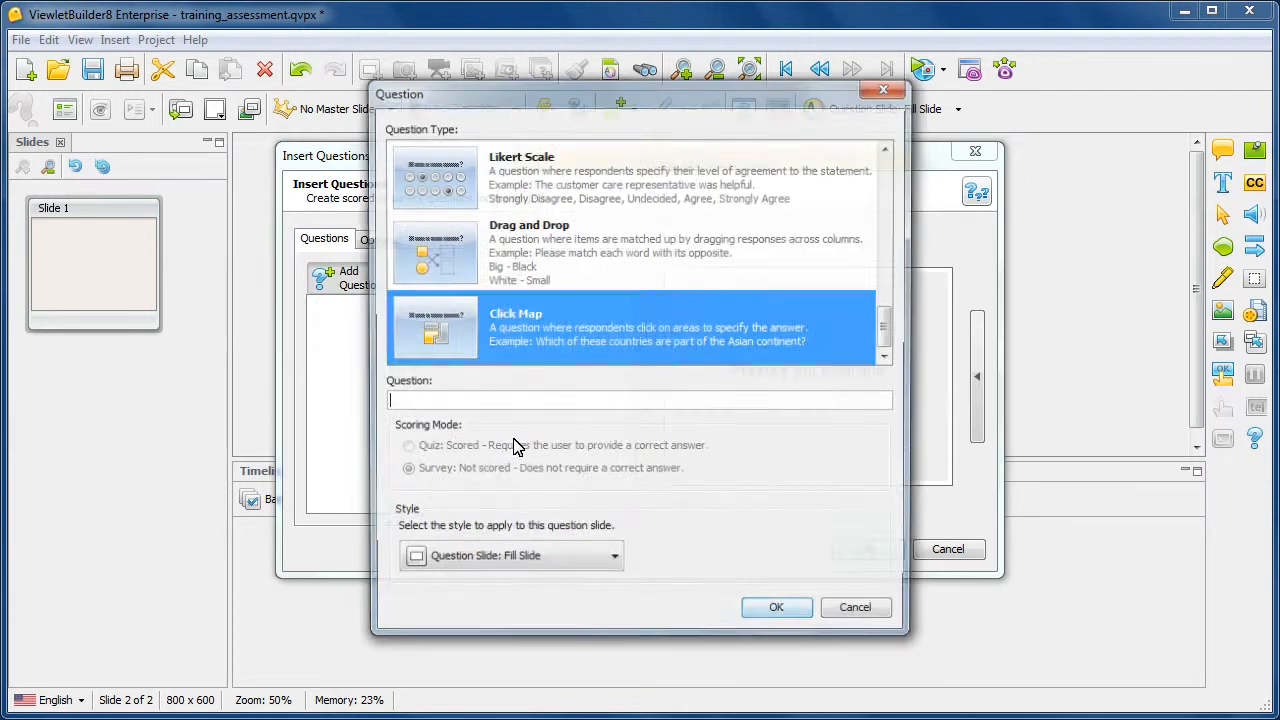
pyautogui.click(586, 197)
pyautogui.click(610, 400)
pyautogui.write('Rate')
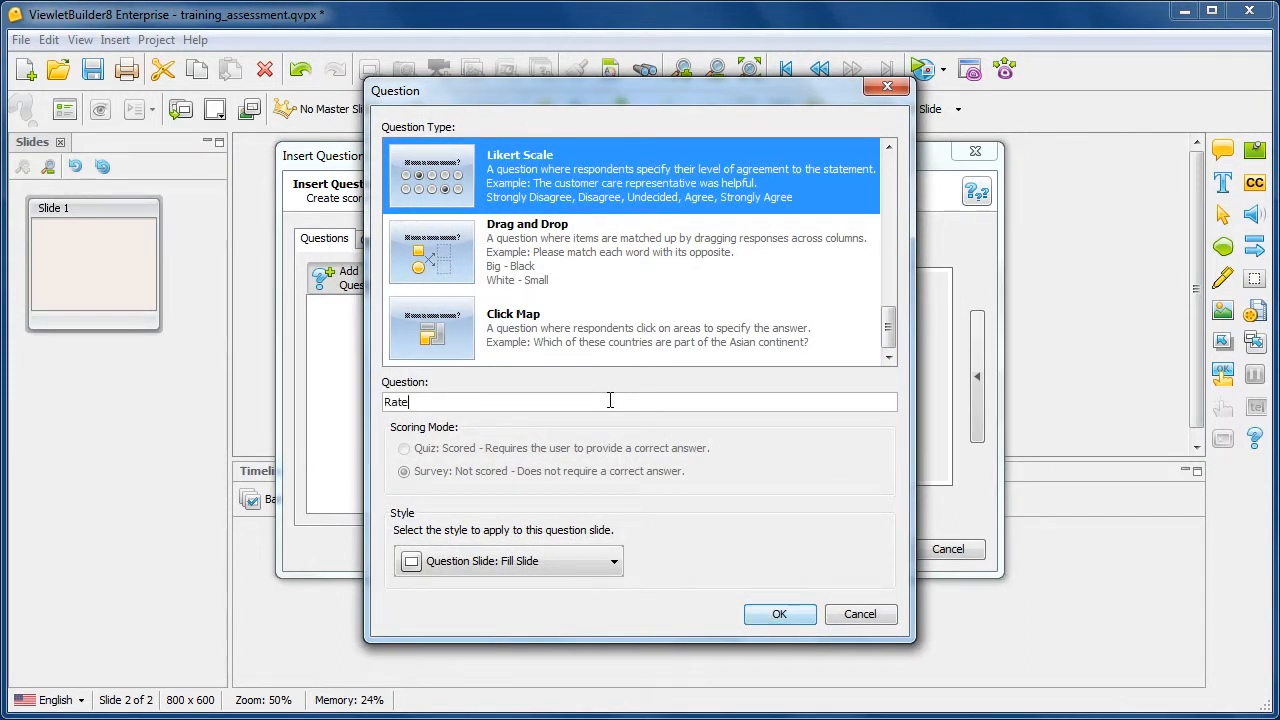
pyautogui.write(' your experience with...')
pyautogui.click(780, 616)
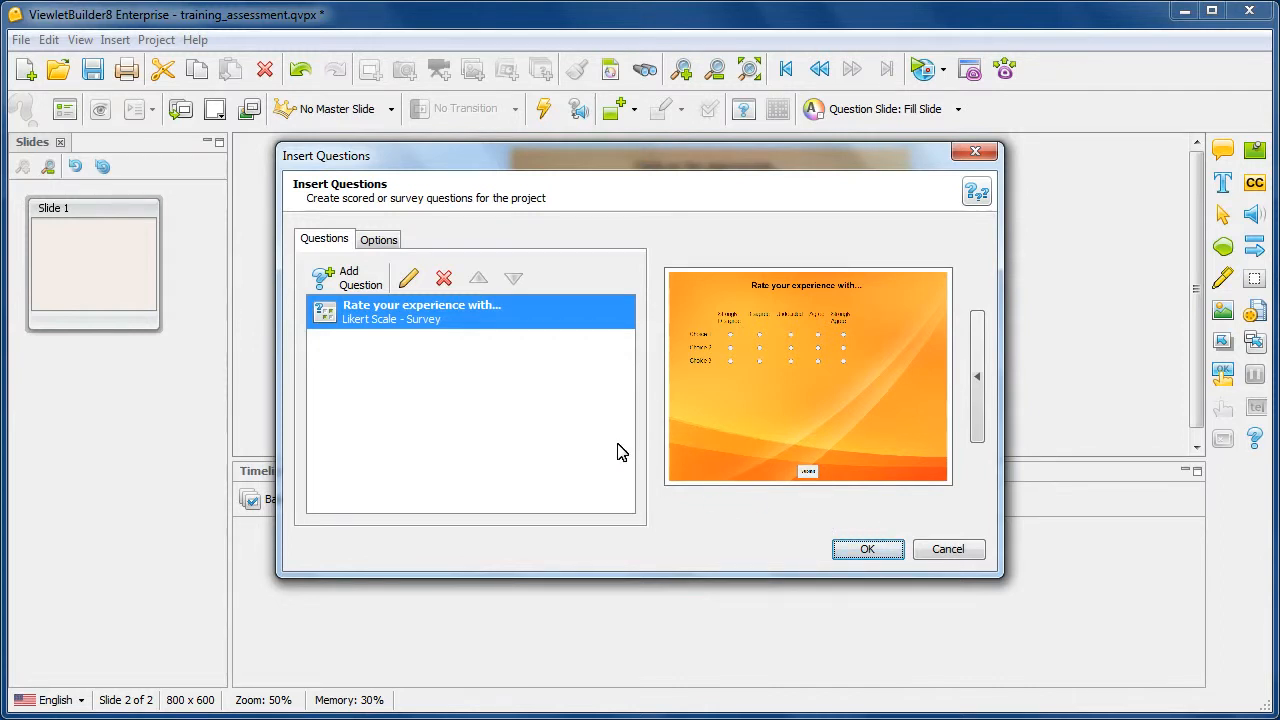
pyautogui.click(880, 549)
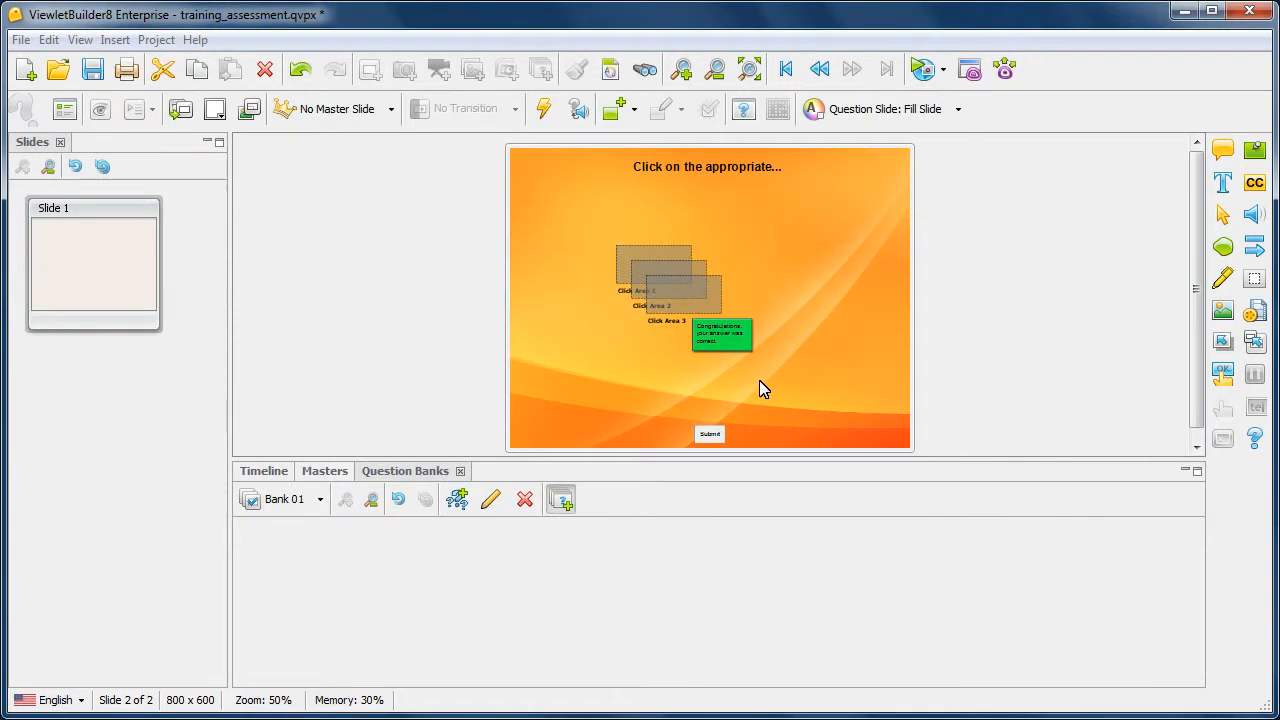